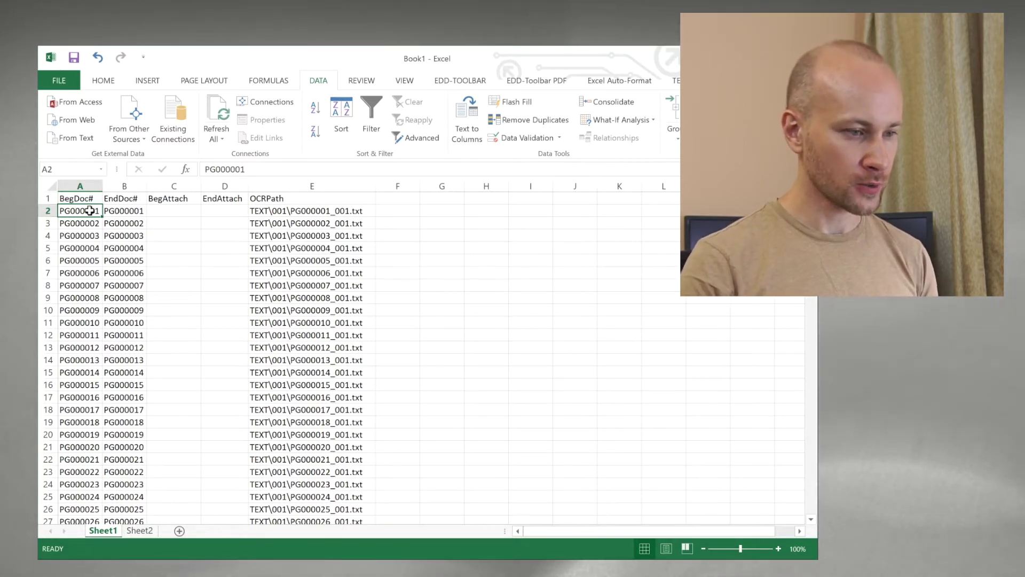
- Check Sheet2's list pairing PG numbers with ABC numbers, then return to Sheet1
left_click(140, 531)
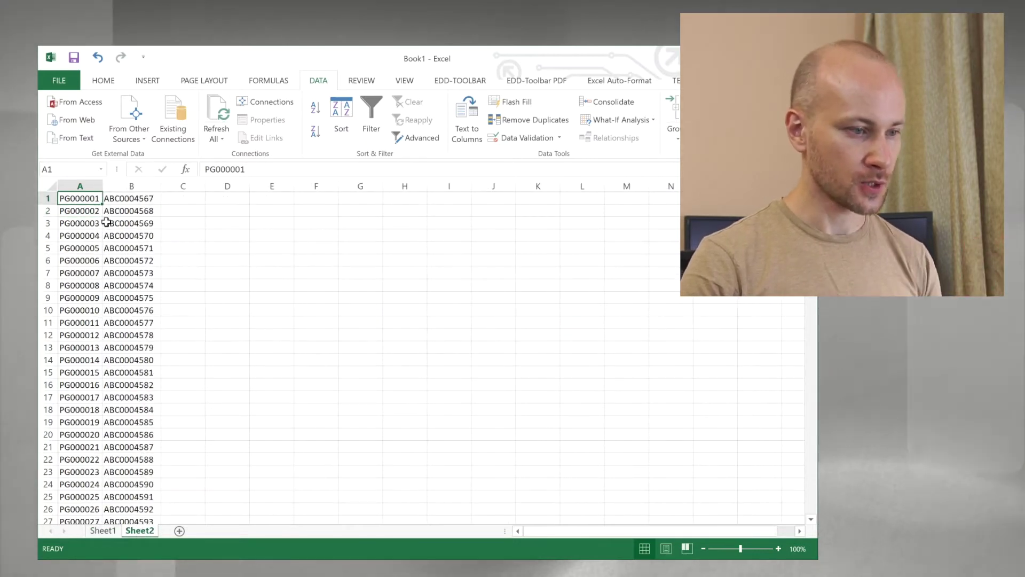
left_click(131, 199)
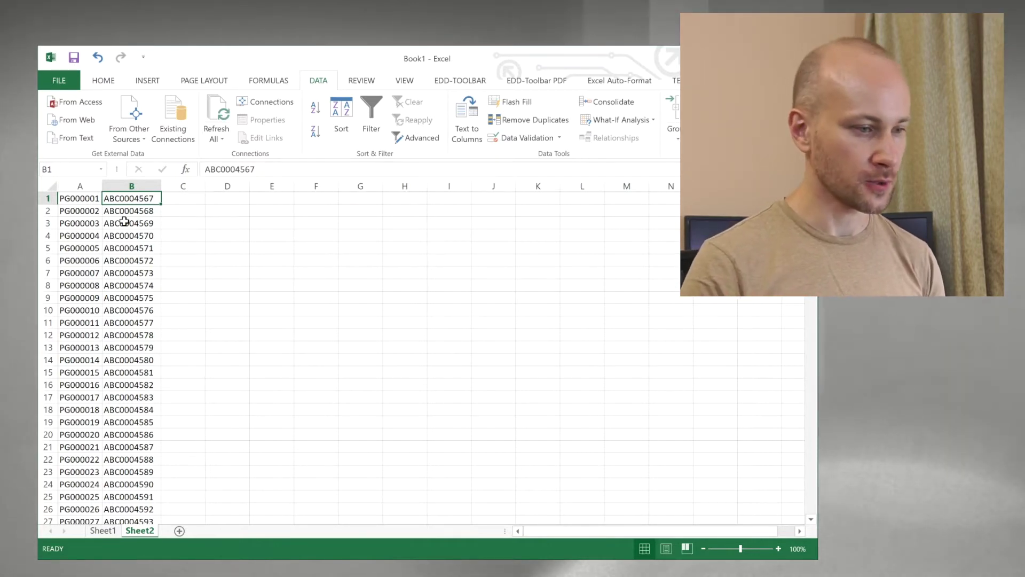
left_click(102, 530)
- Begin a VLOOKUP in Sheet1 cell F2 with A2 as the lookup value
left_click(401, 212)
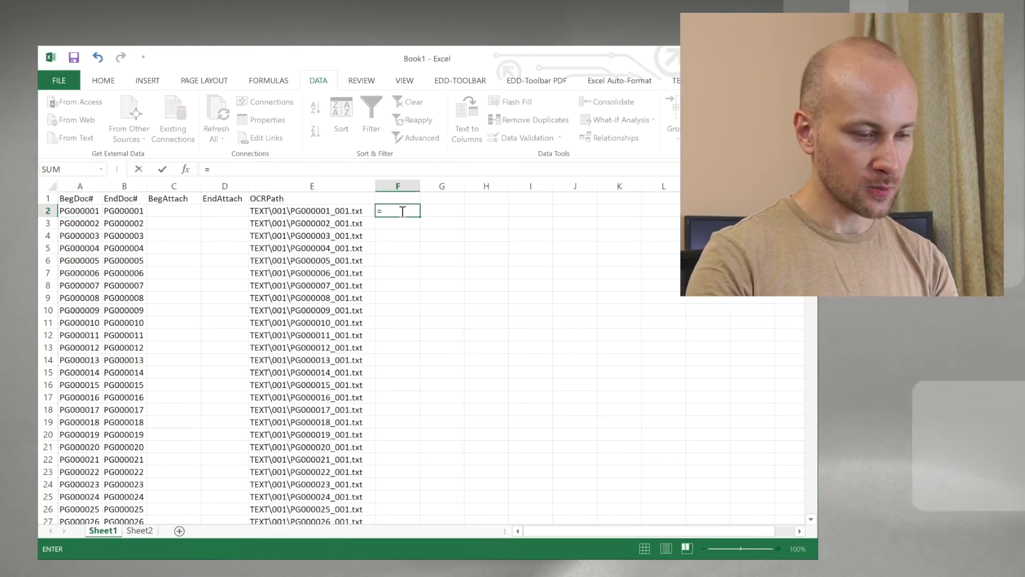
type("=vl")
key("Tab")
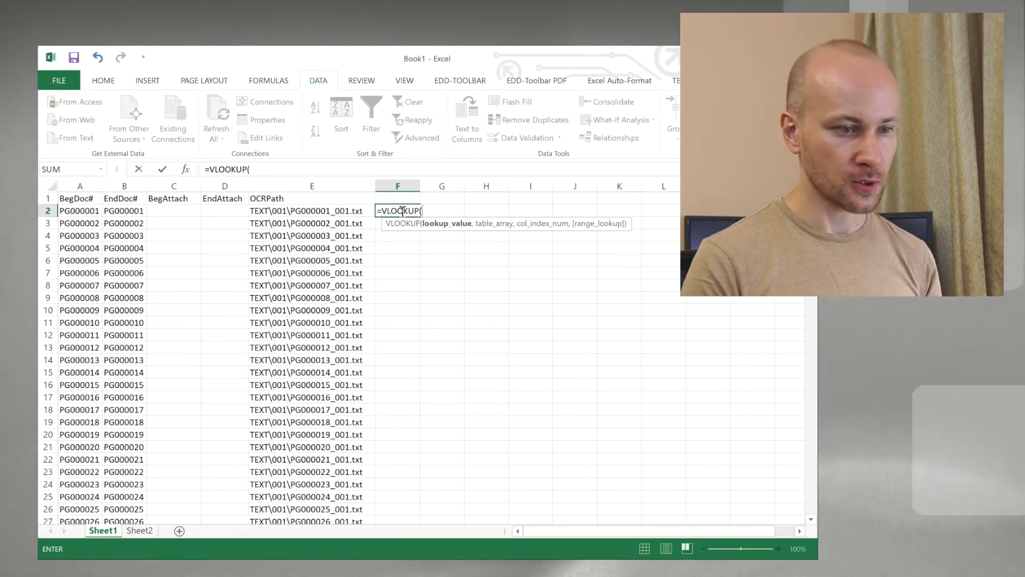
type("a2")
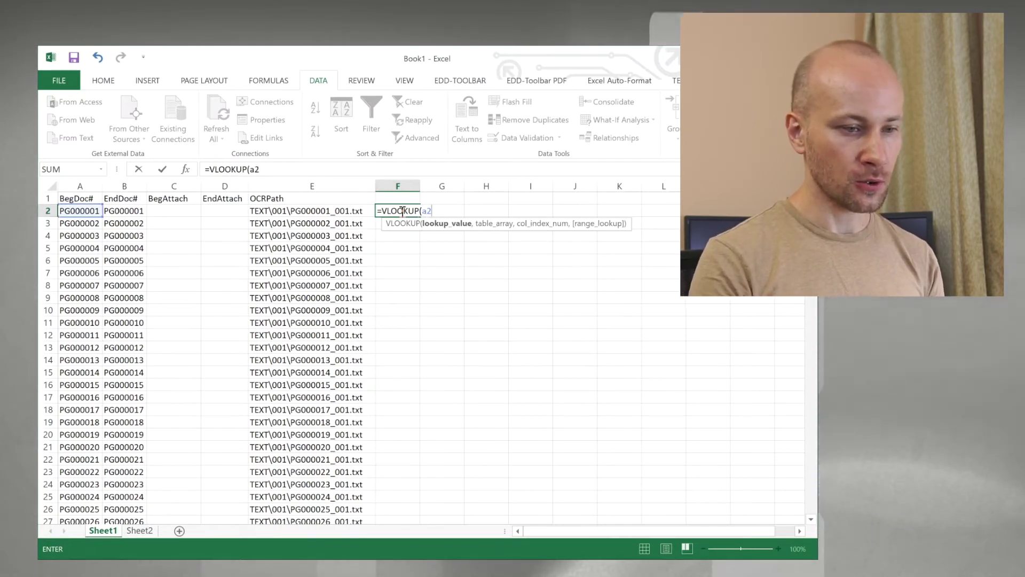
type(",")
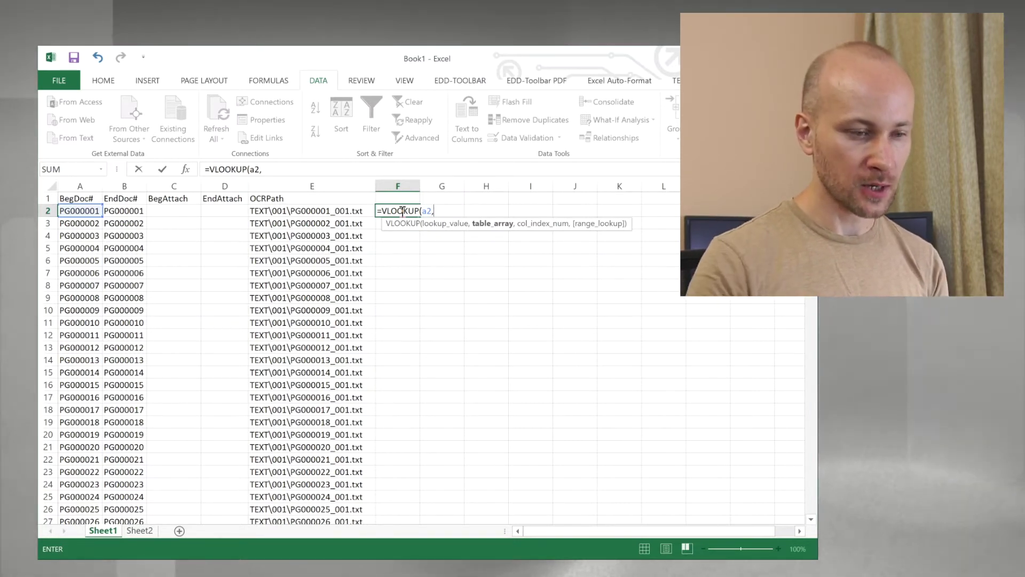
left_click(140, 530)
- Set the VLOOKUP table array to Sheet2!A1:B1524 and add the following comma
left_click(74, 199)
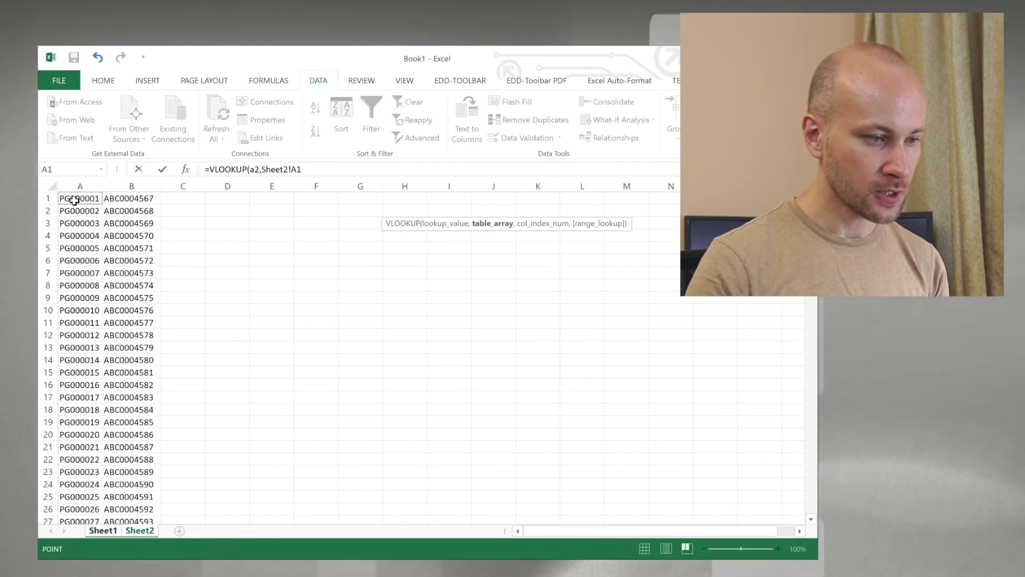
left_click_drag(812, 203, 814, 522)
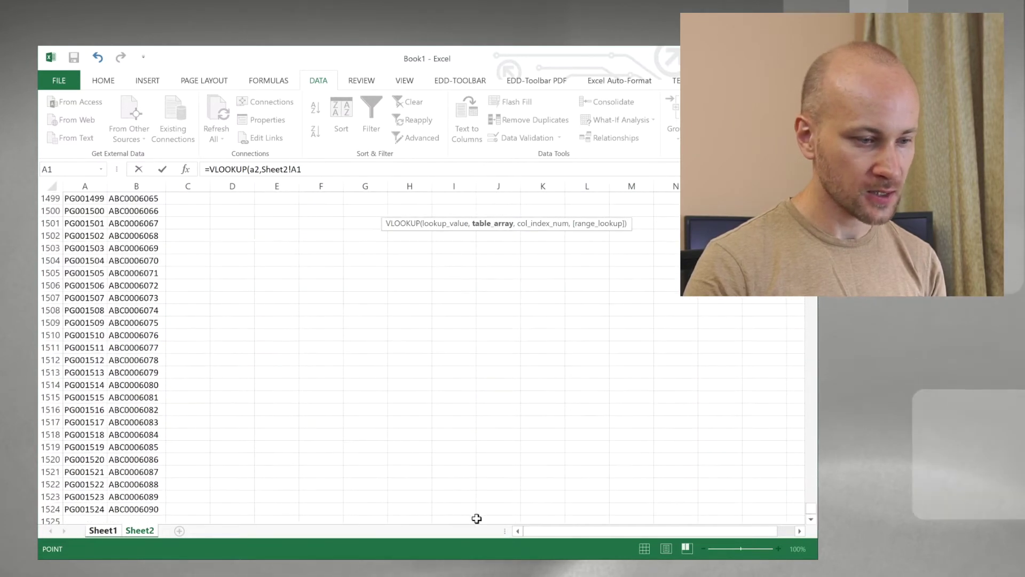
left_click(145, 509, "shift")
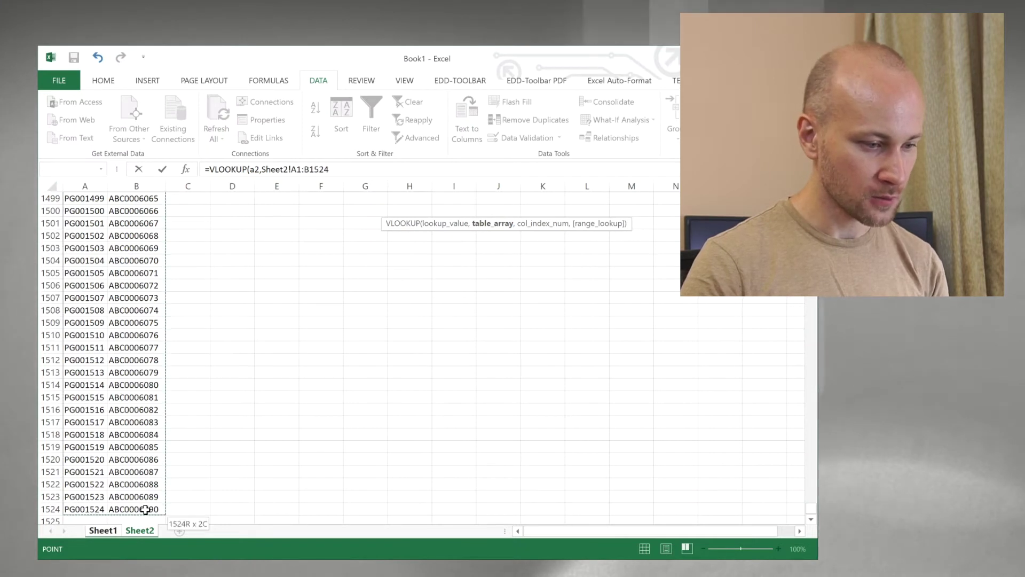
left_click(337, 169)
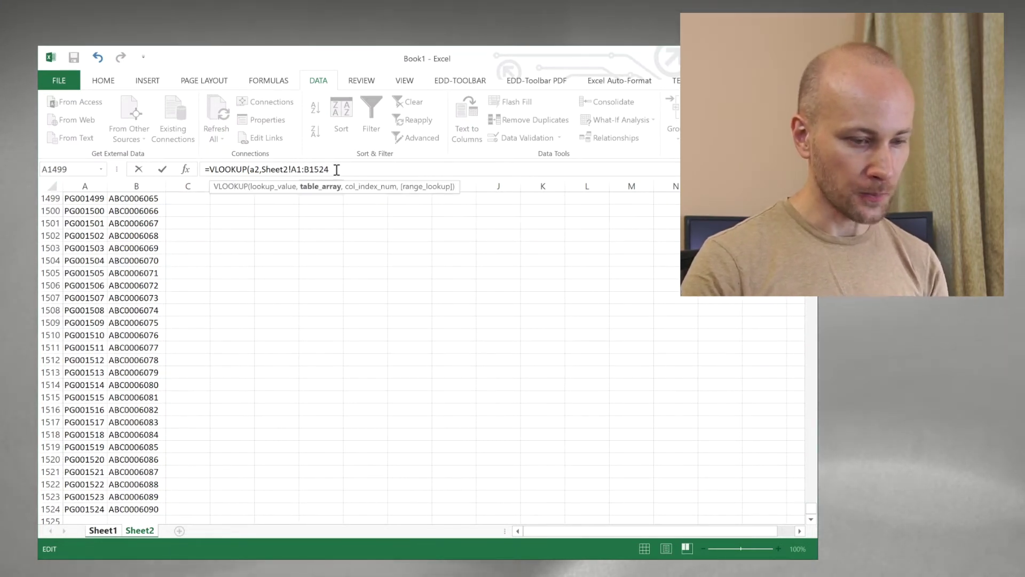
type(",")
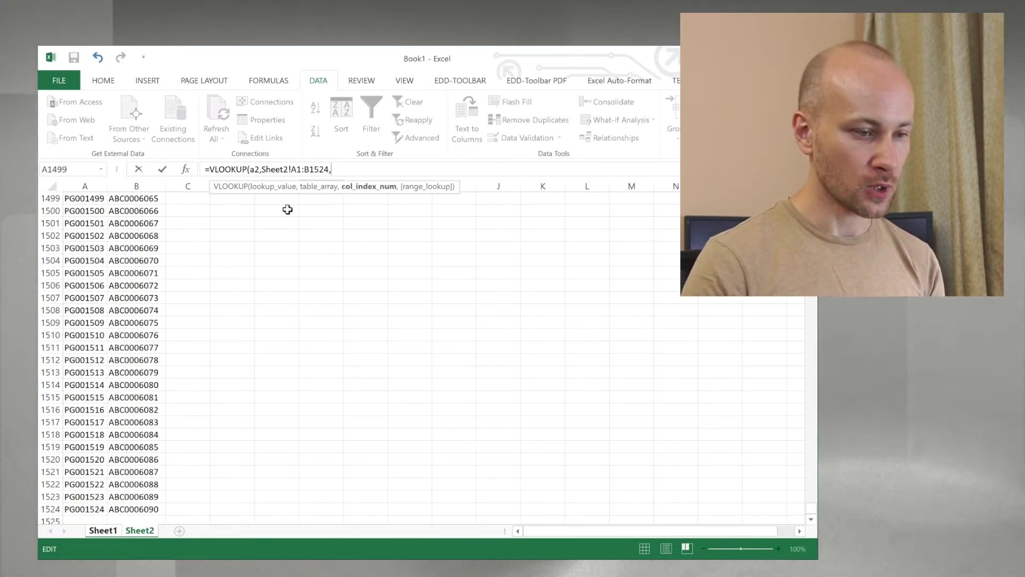
left_click(103, 530)
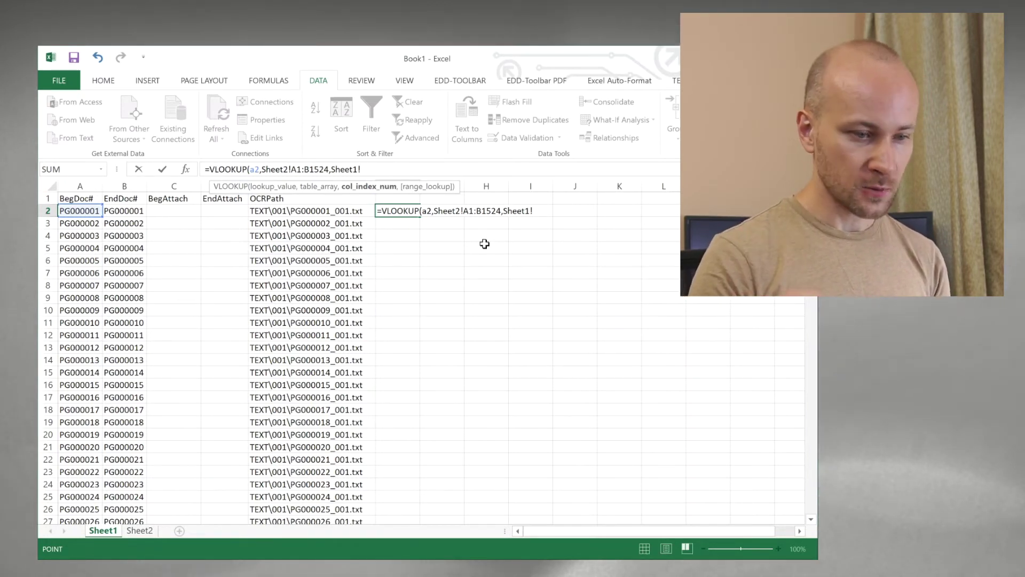
- Finish F2 as =VLOOKUP(A2,Sheet2!A1:B1524,2) returning ABC0004567, and widen column F
key("BackSpace")
key("BackSpace")
key("BackSpace")
key("BackSpace")
key("BackSpace")
key("BackSpace")
key("BackSpace")
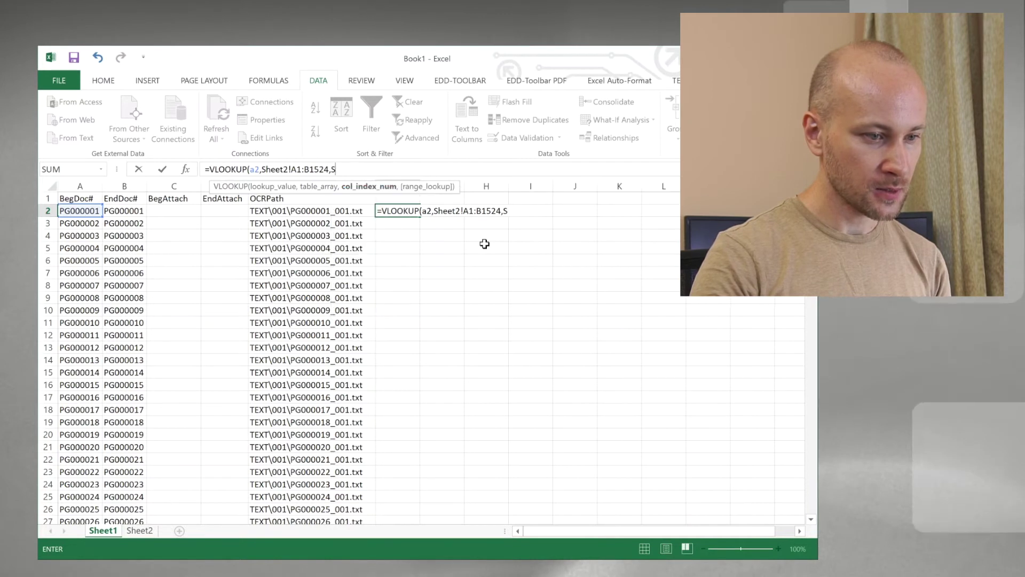
type("2")
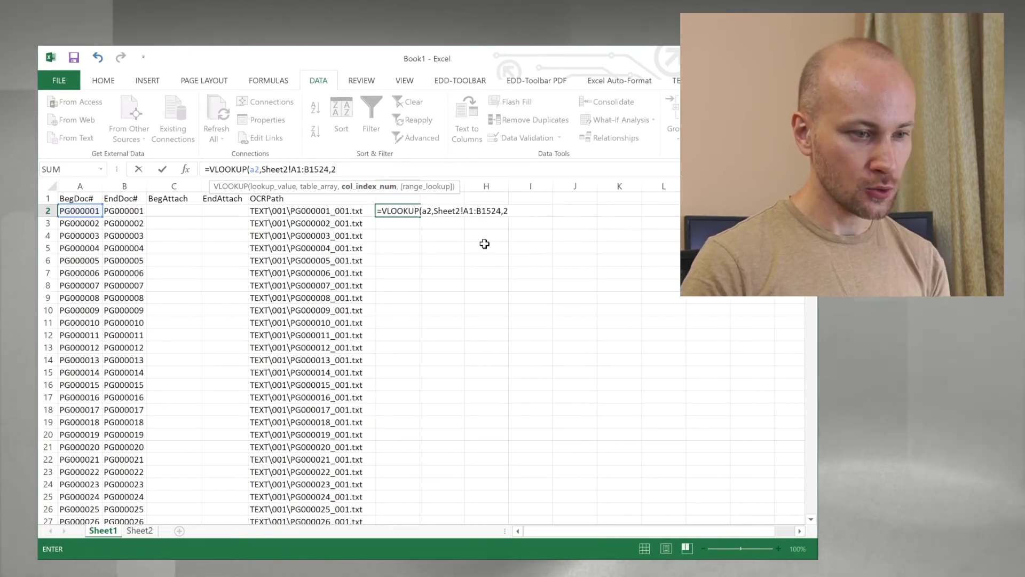
type(")")
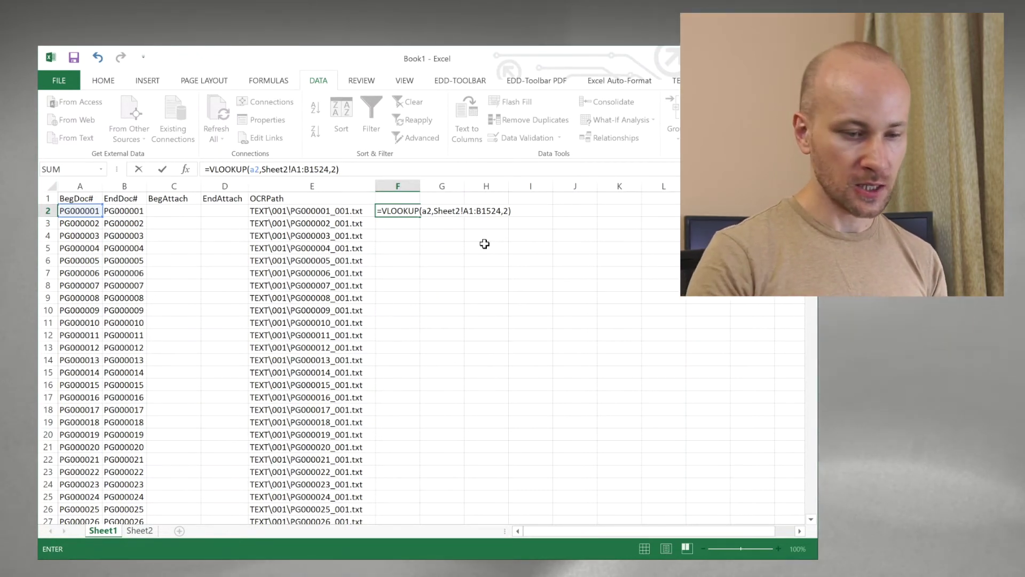
key("Return")
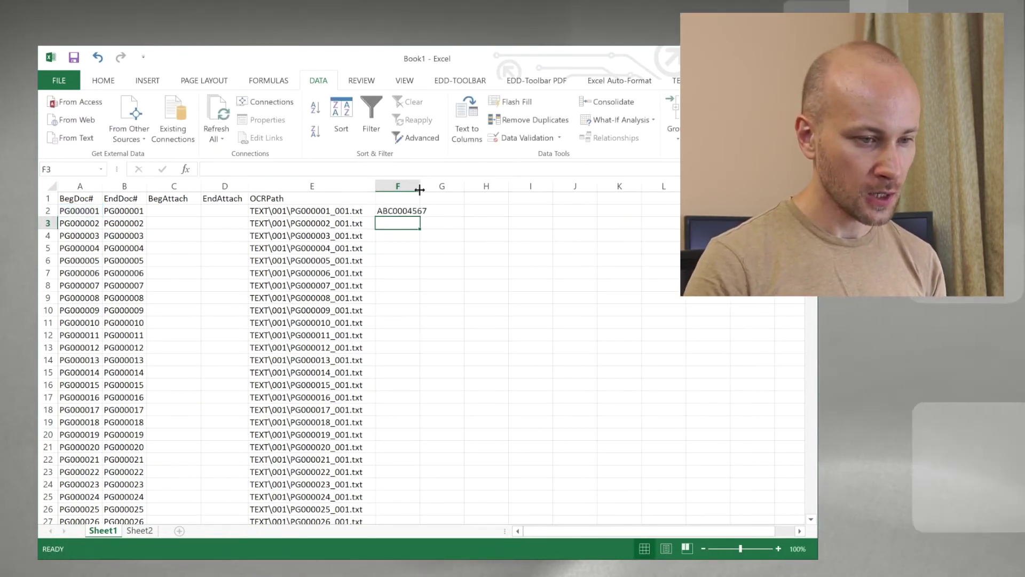
left_click_drag(420, 186, 437, 186)
- Fill the F2 VLOOKUP down column F so every row shows its ABC number
left_click(424, 212)
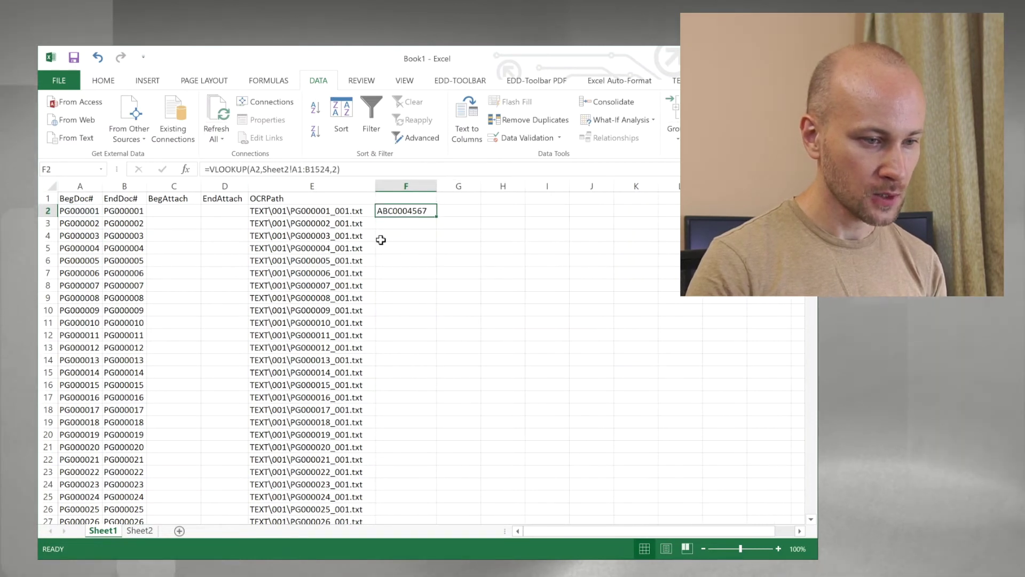
double_click(436, 217)
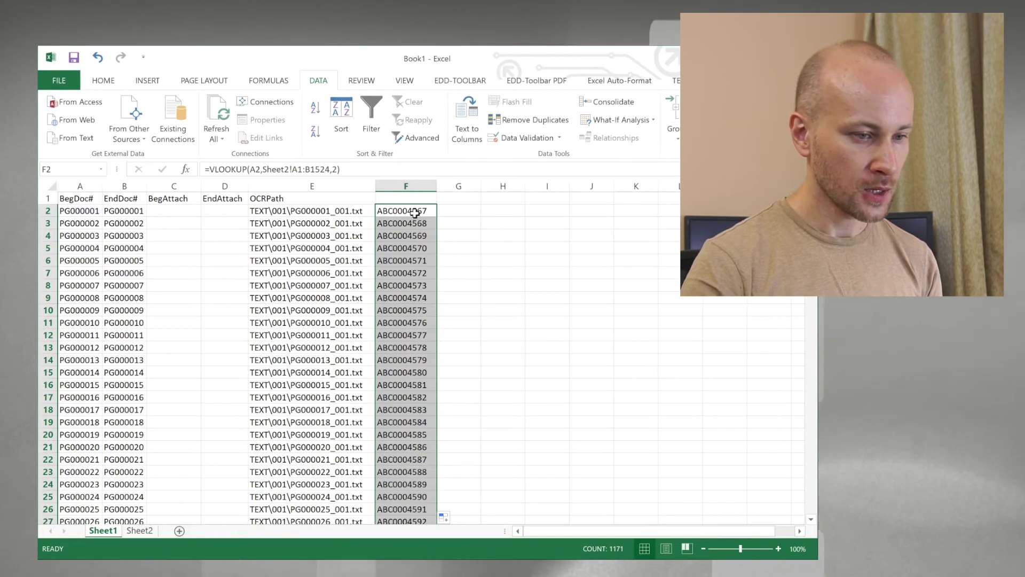
left_click(407, 211)
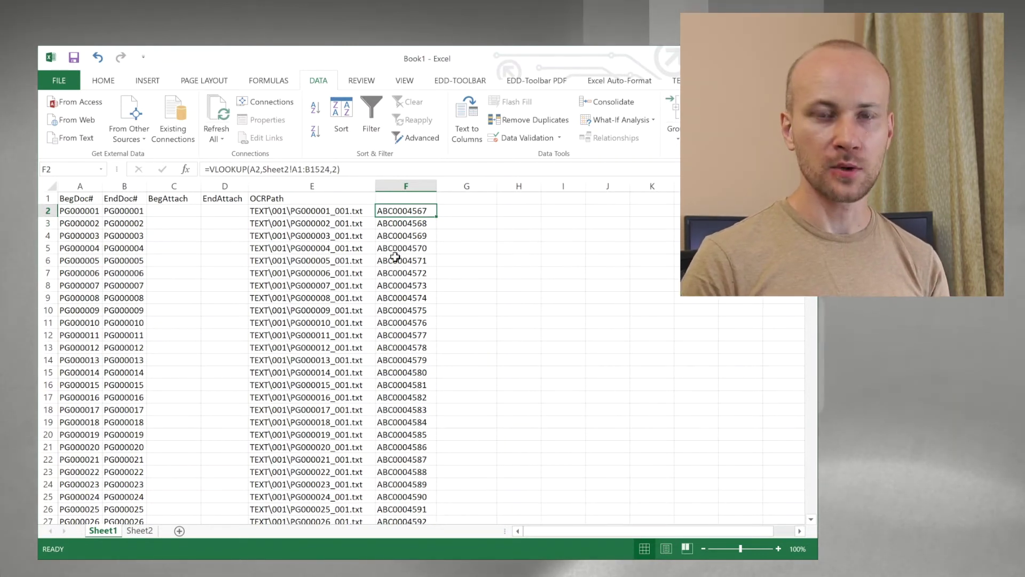
left_click(460, 211)
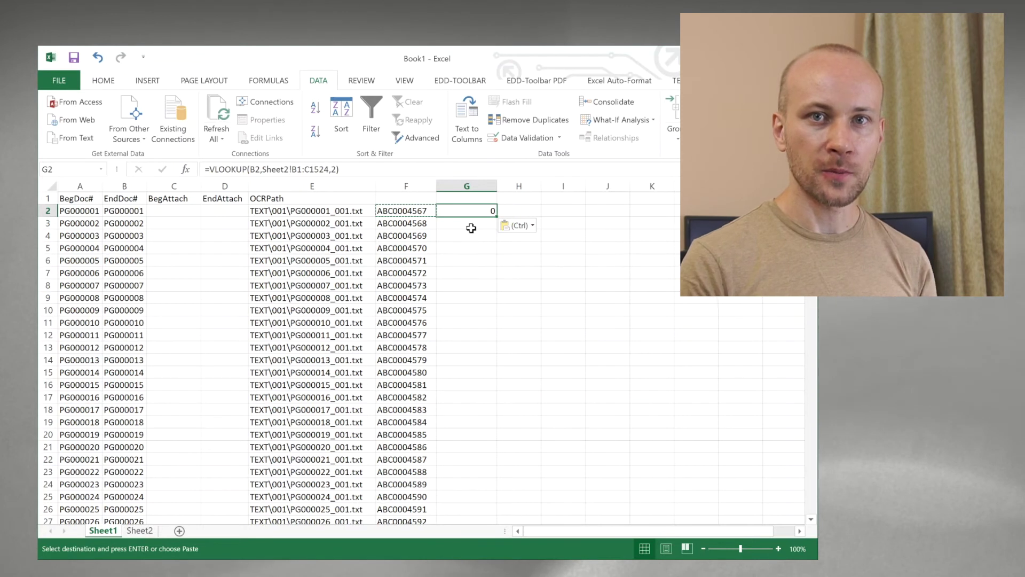
- Correct G2's formula to look up B2 in Sheet2!A1:B1524, returning ABC0004567
key("F2")
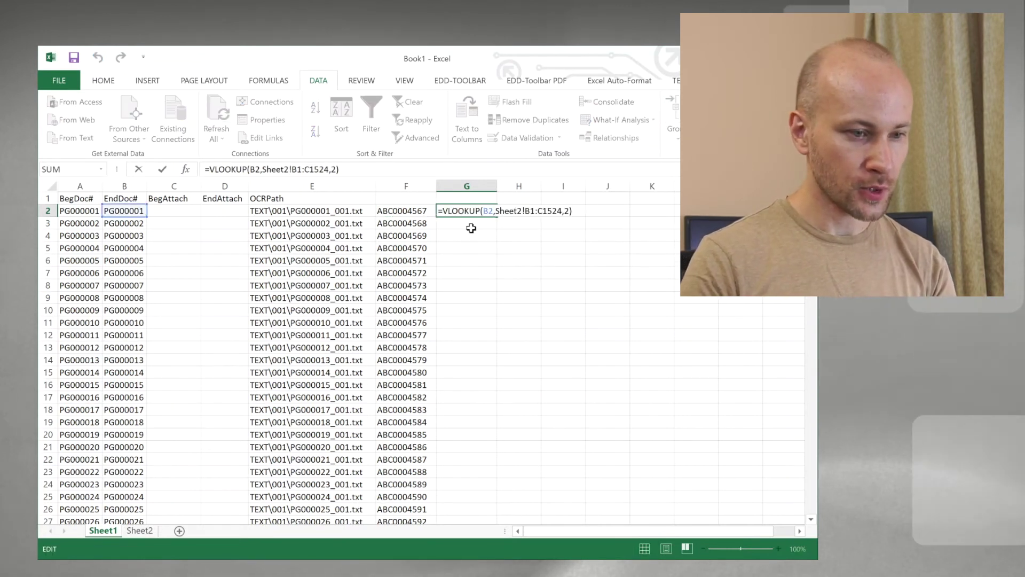
key("Left")
key("Left")
key("Left")
key("Left")
key("Left")
key("Left")
key("Left")
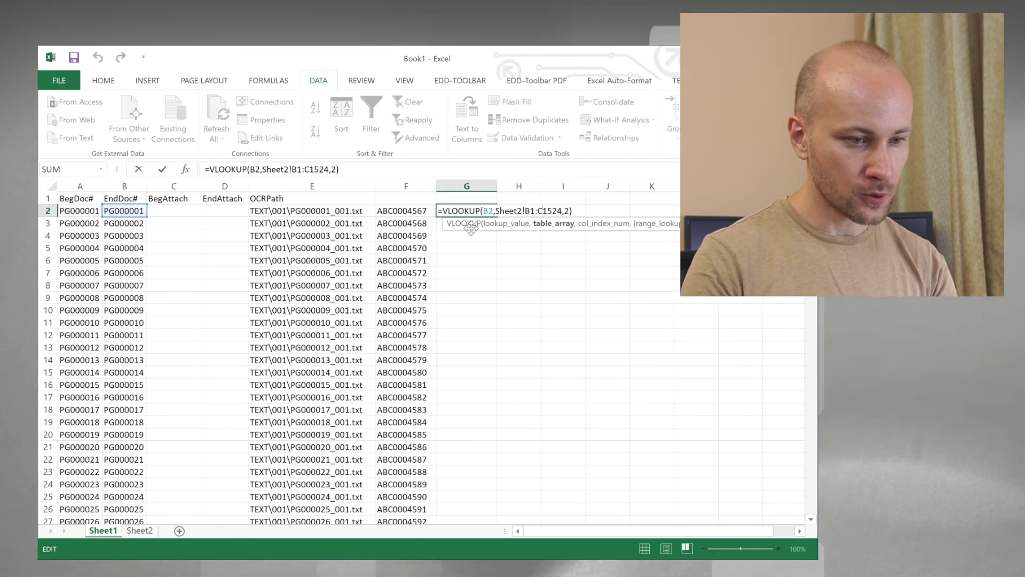
key("BackSpace")
type("b")
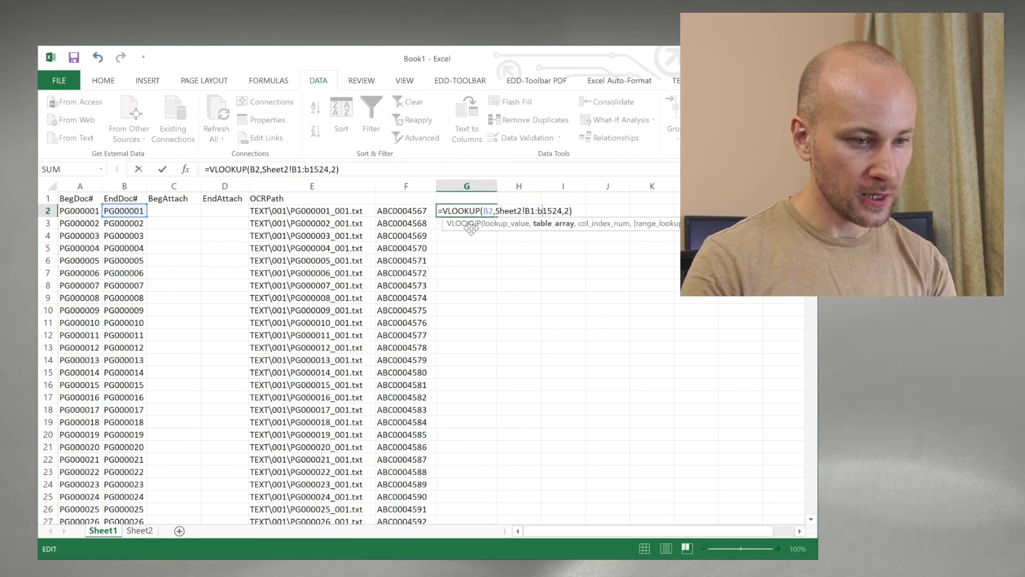
key("BackSpace")
key("BackSpace")
type("a1")
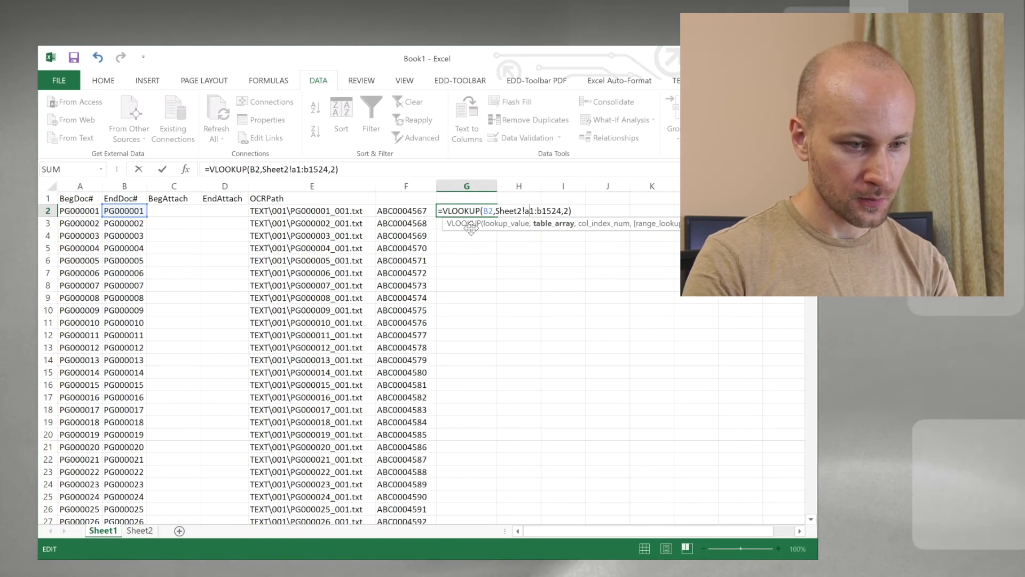
key("Return")
key("Up")
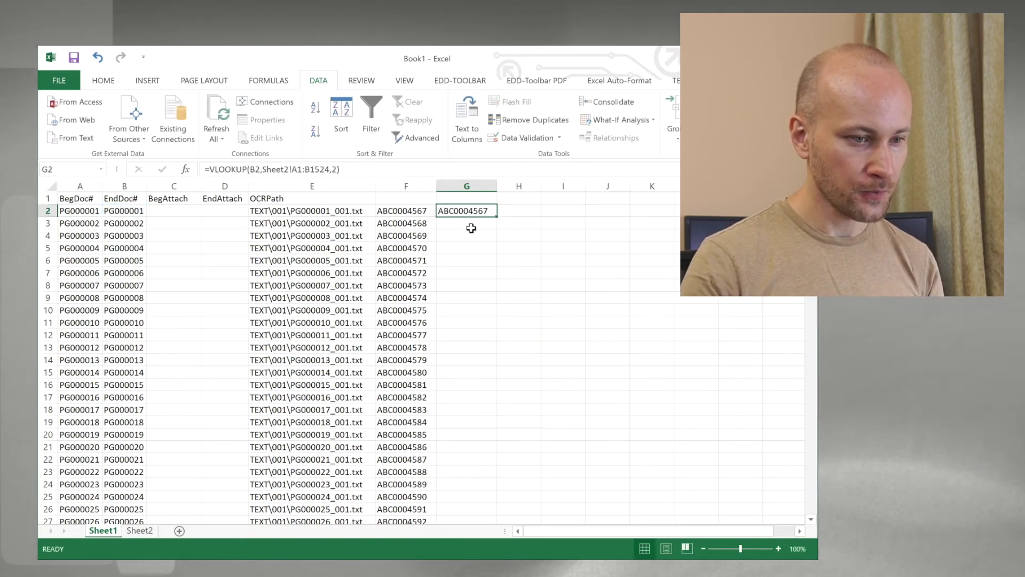
- Fill the G2 lookup down column G, then paste columns F and G as values
double_click(498, 214)
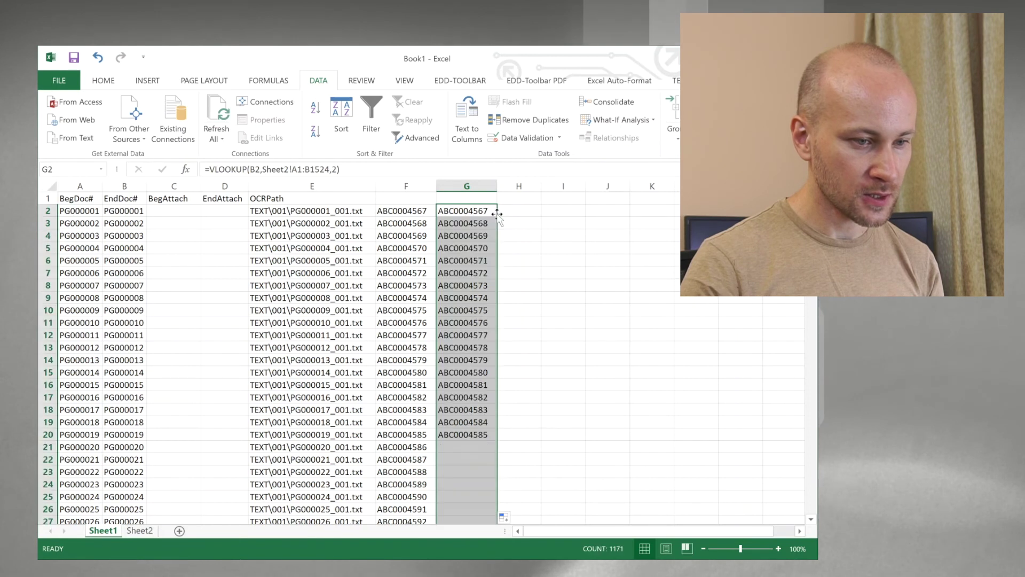
left_click(468, 259)
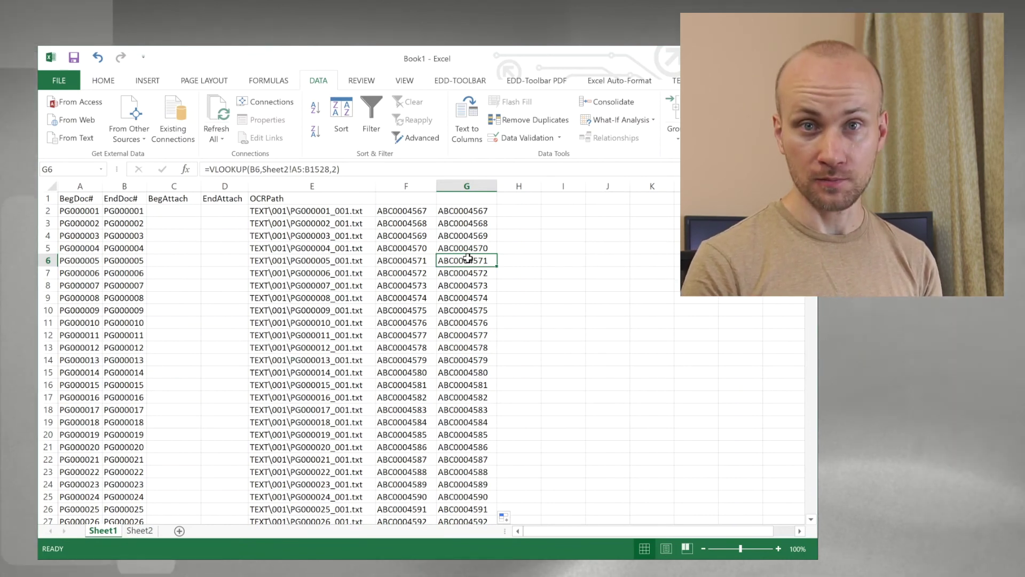
left_click_drag(414, 188, 443, 188)
right_click(419, 184)
key("Escape")
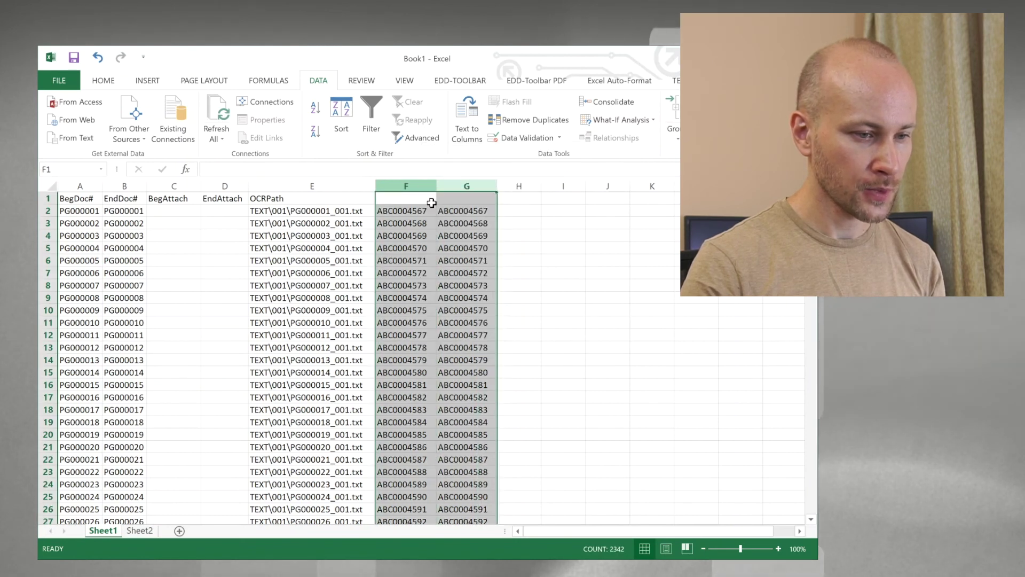
right_click(422, 183)
left_click(469, 241)
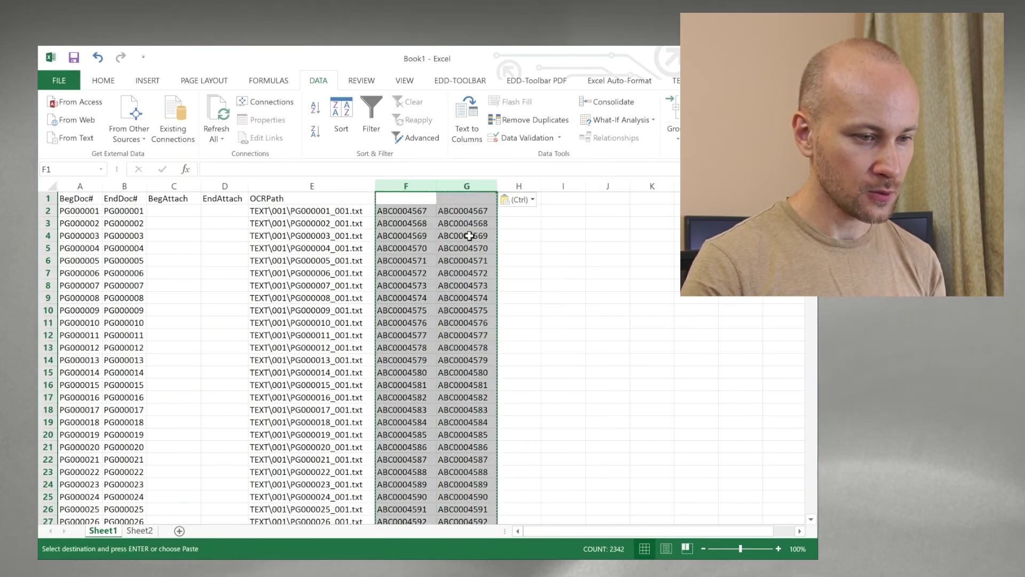
left_click(413, 214)
left_click(463, 222)
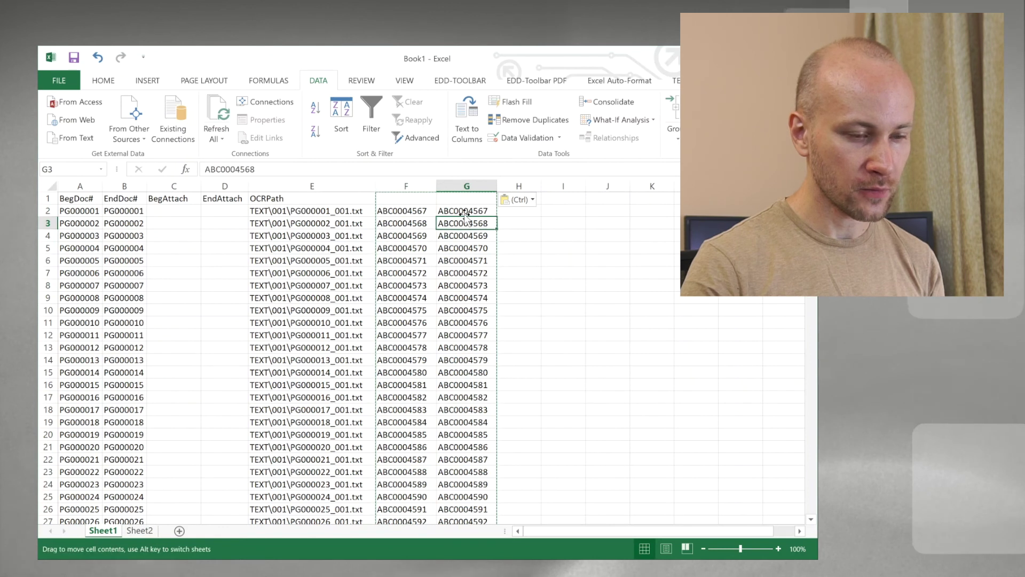